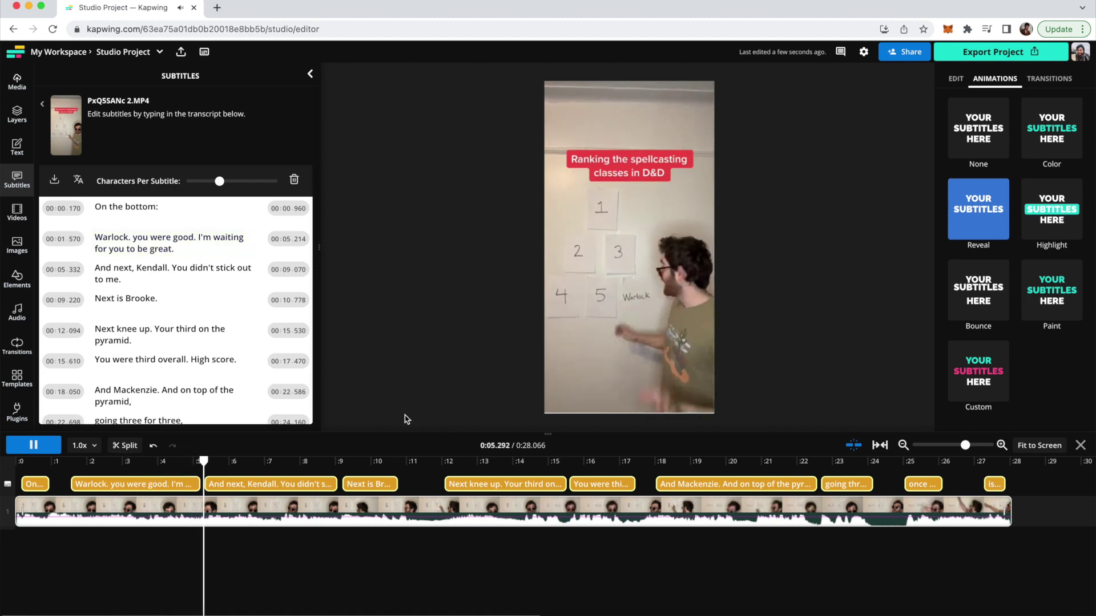
Stop the preview playback of the finished subtitled project
key(space)
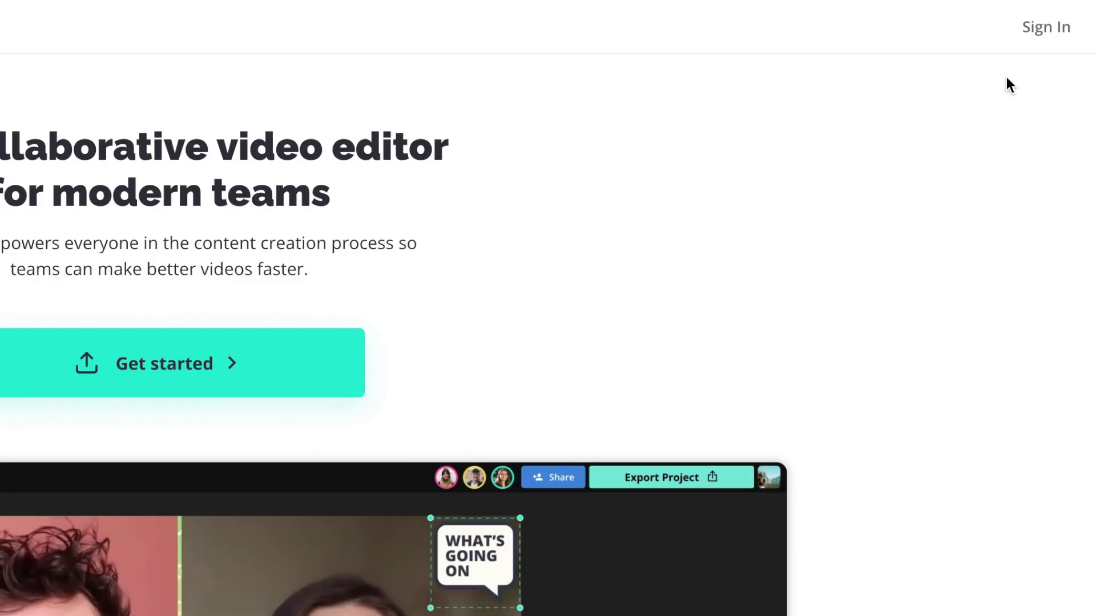
Sign in to Kapwing and start a new blank project for the vertical clip
click(1046, 29)
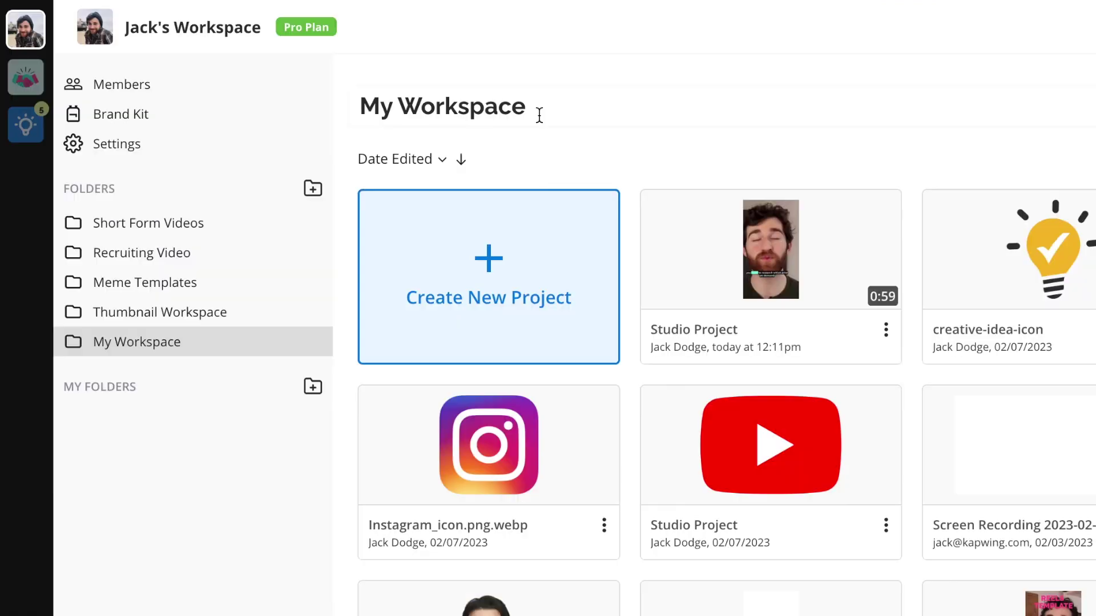
click(479, 272)
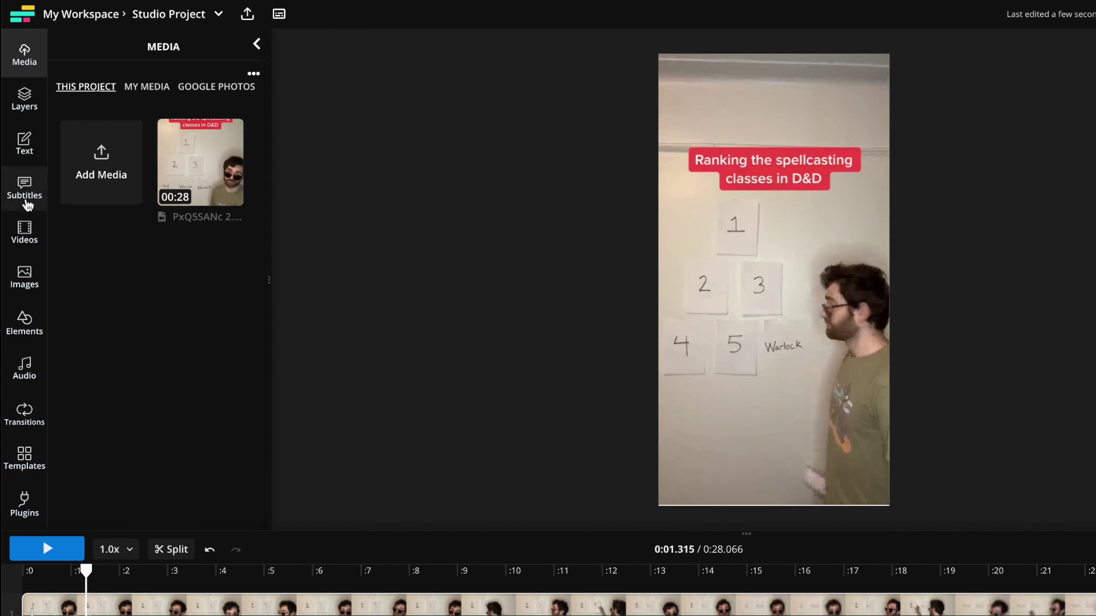
Auto-generate subtitles in the confirmed language and play the clip to review the captions
click(22, 191)
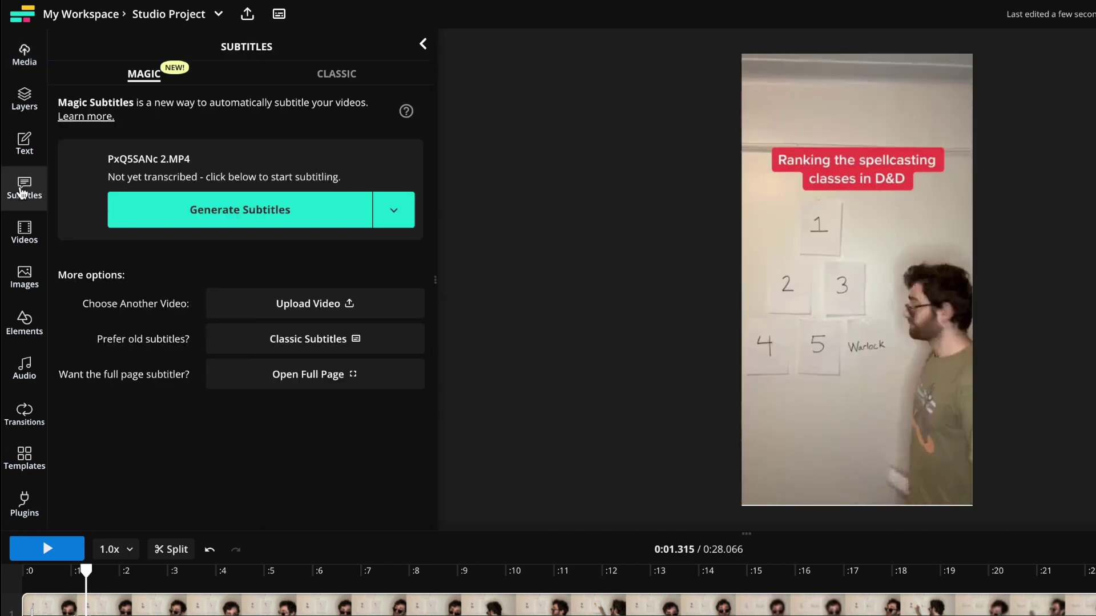
click(236, 208)
click(274, 311)
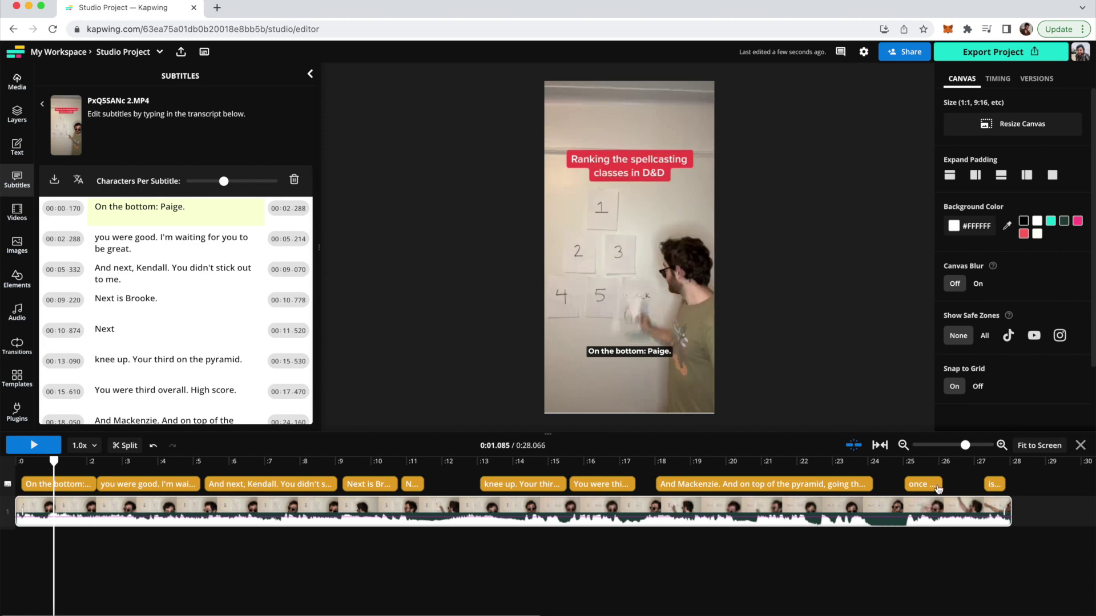
key(space)
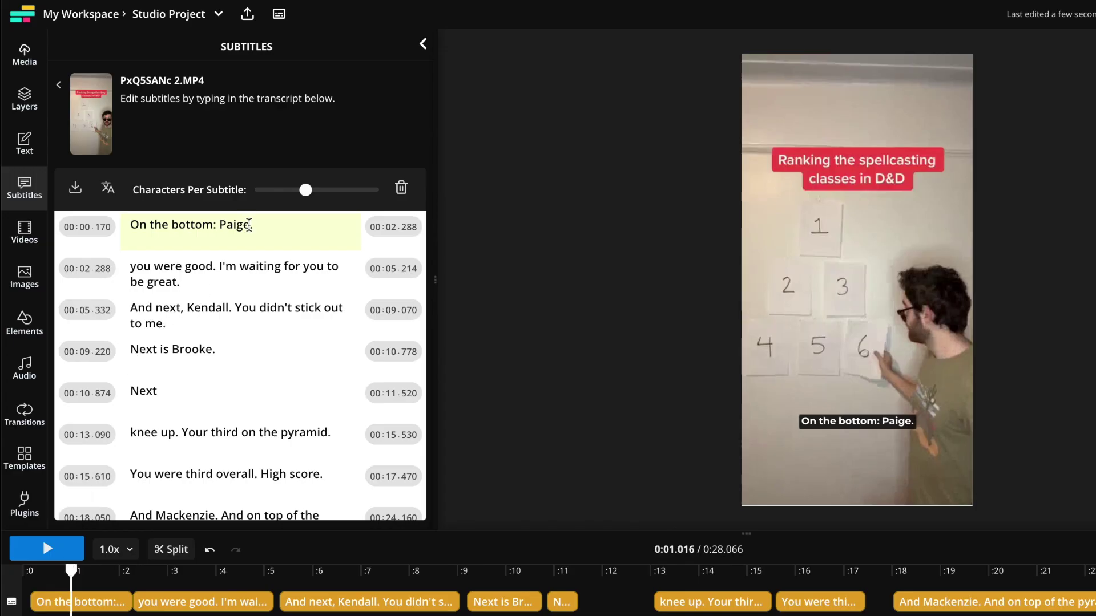
click(249, 225)
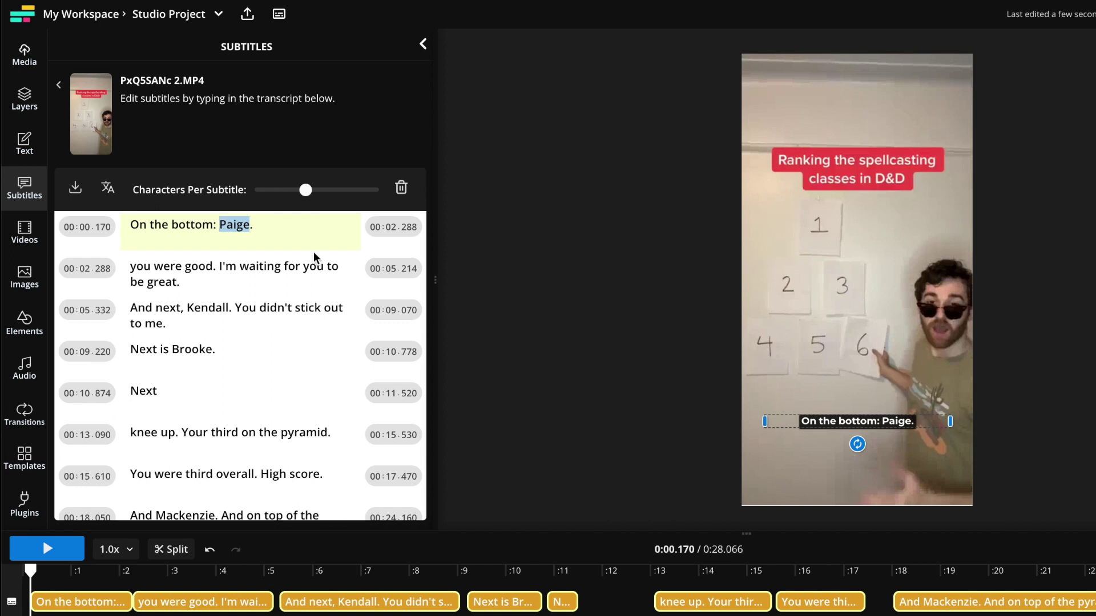
Change the first subtitle to 'On the bottom: Warlock.' and seek ahead to the 'Next' subtitle
text(Warlock)
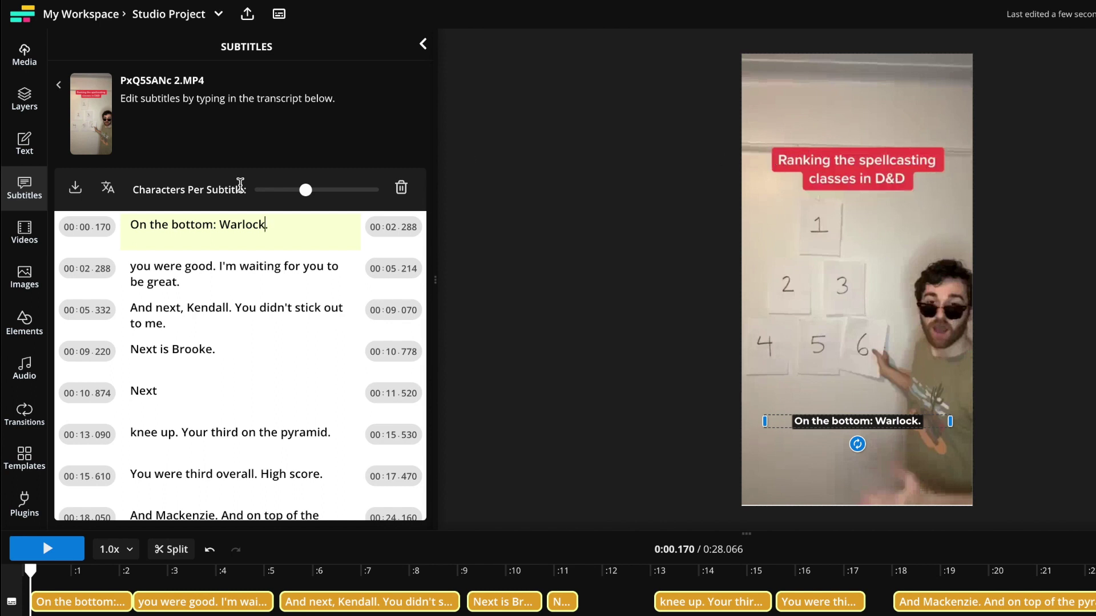
click(84, 570)
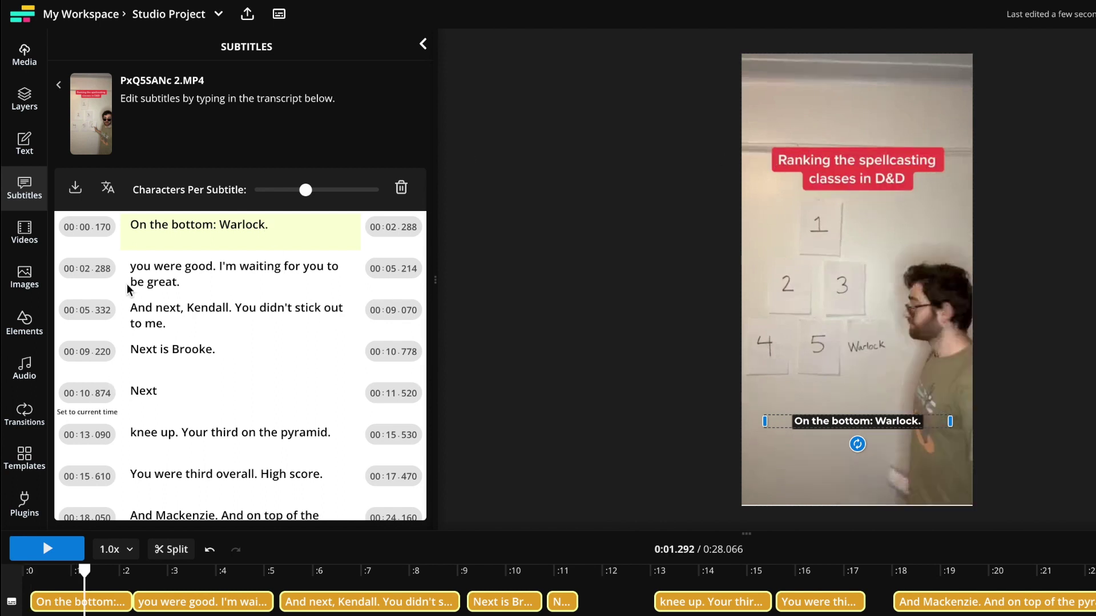
click(274, 258)
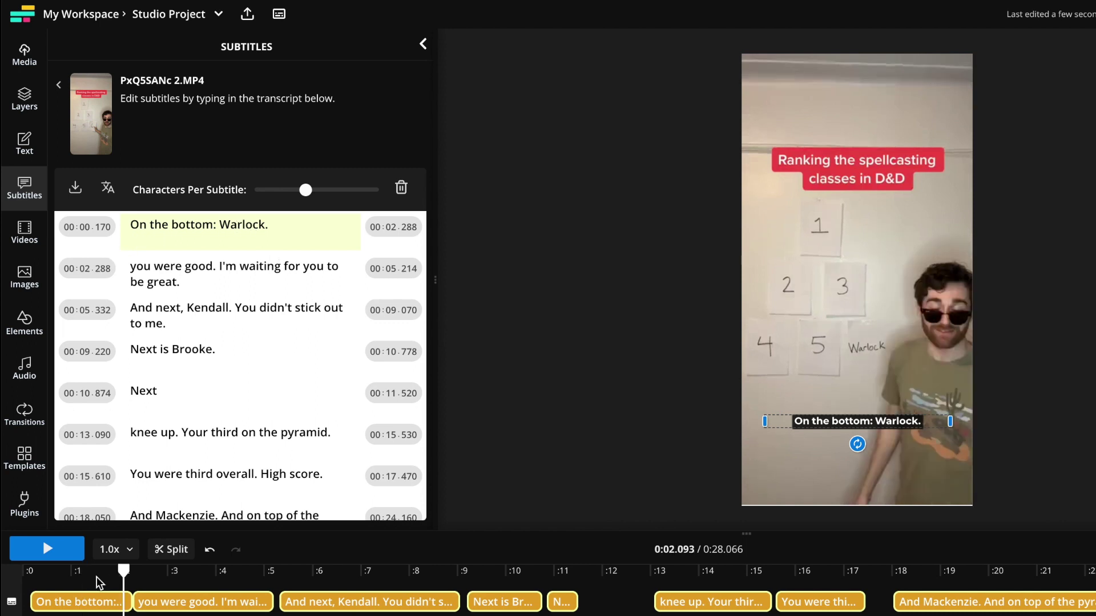
click(565, 570)
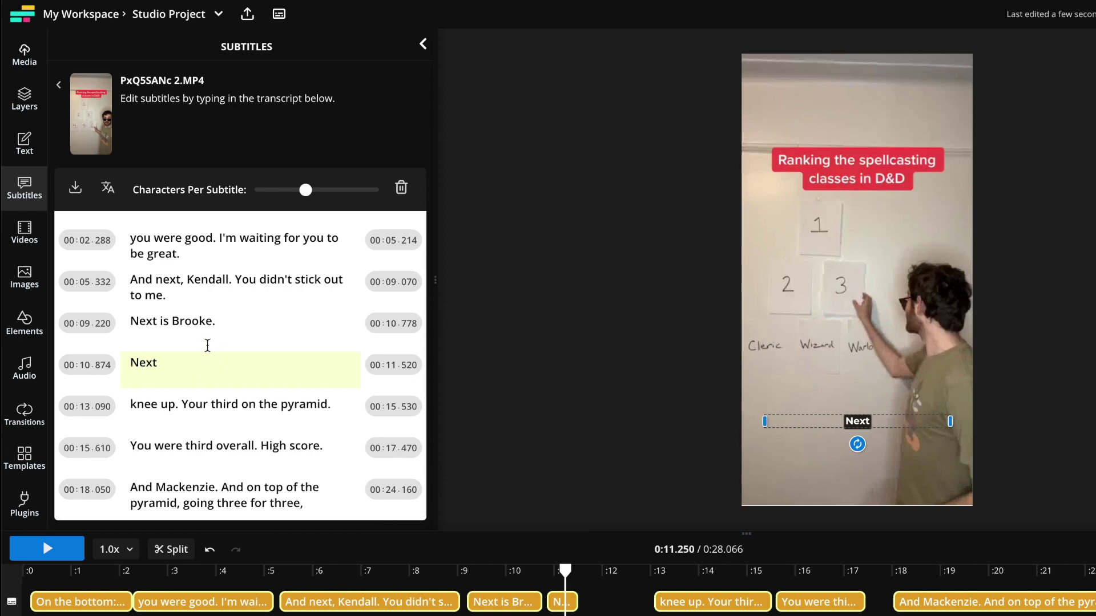
Retime 'Next' to 00:12.094–00:12.852 and lower Characters Per Subtitle for shorter captions
scroll(171, 365, up, 1)
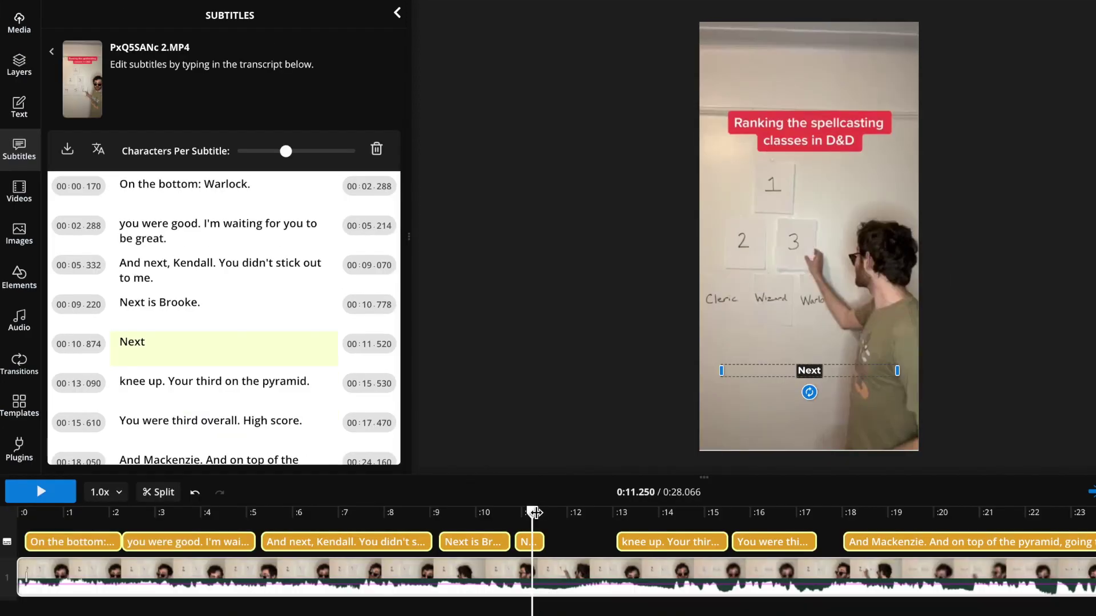
drag(532, 514, 591, 513)
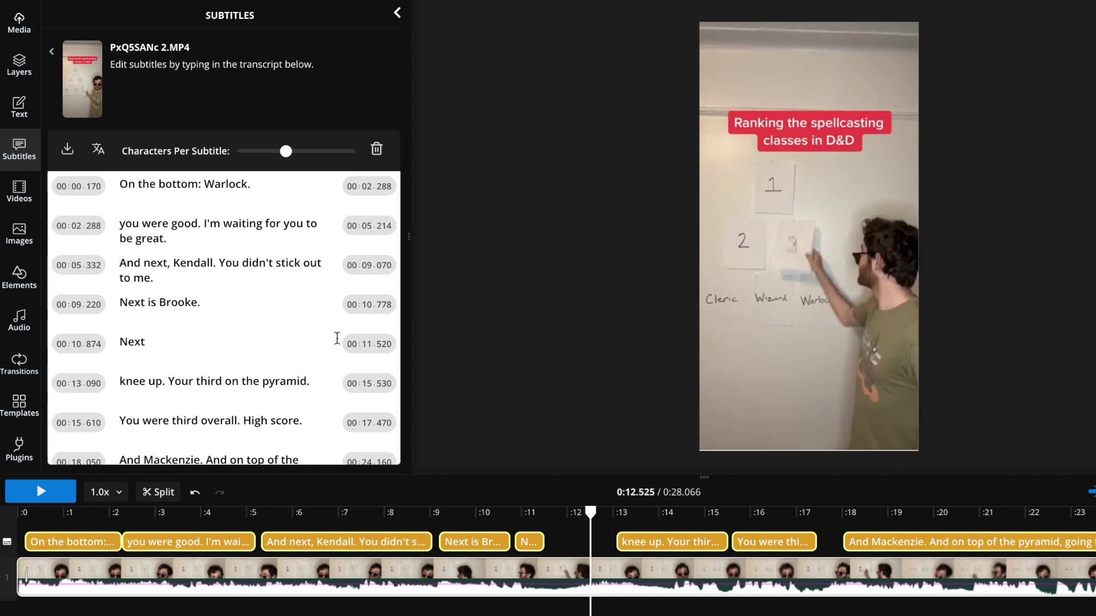
click(528, 513)
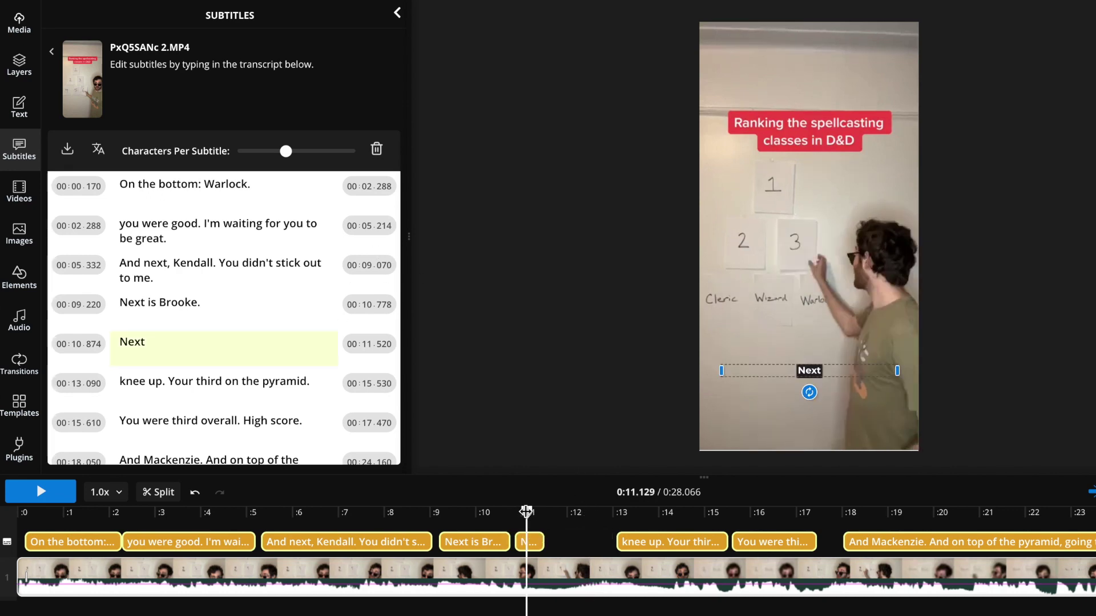
drag(527, 512, 606, 512)
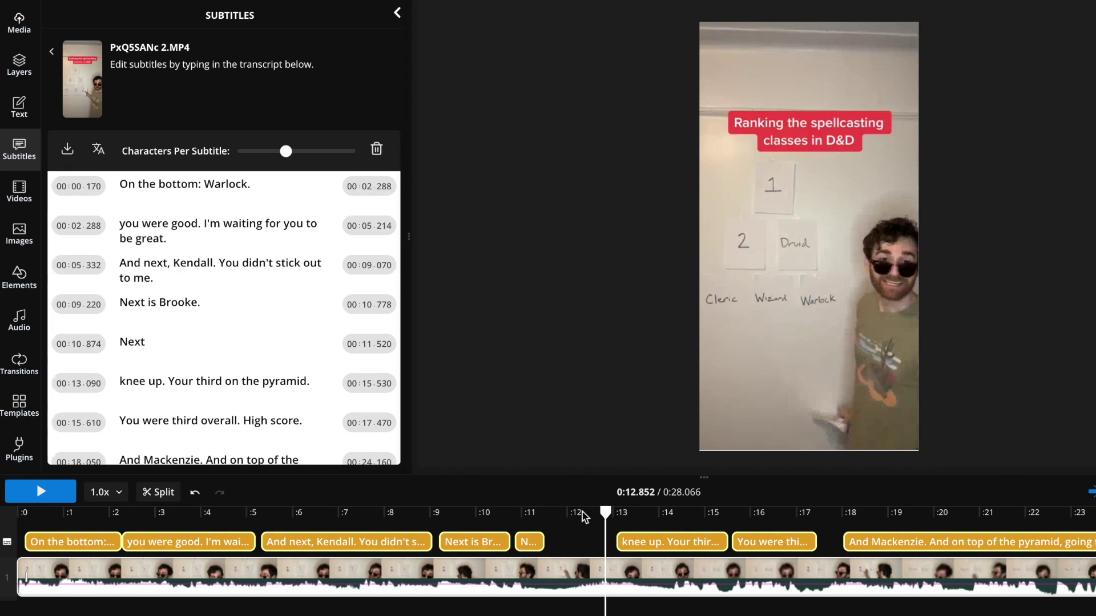
click(362, 367)
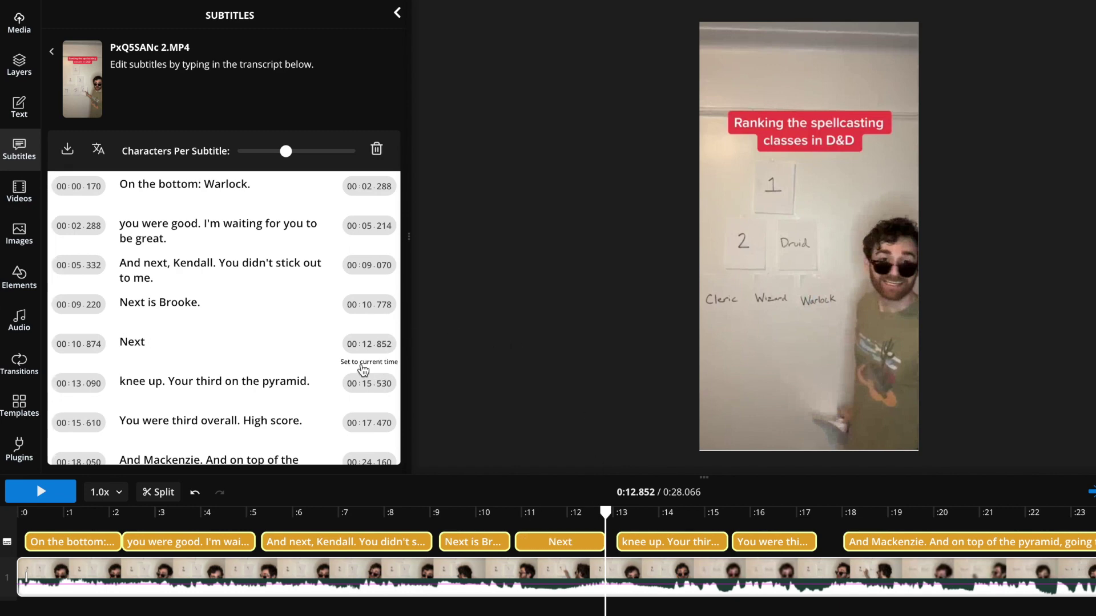
mouse_move(576, 515)
mouse_down()
mouse_move(543, 514)
mouse_move(590, 513)
mouse_move(571, 513)
mouse_up()
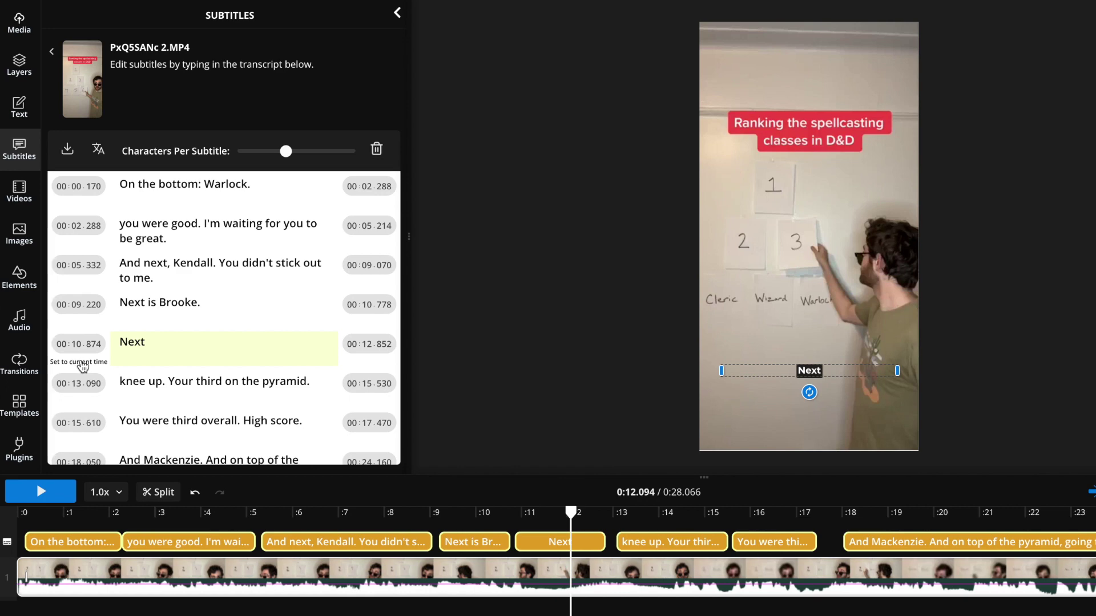
click(83, 365)
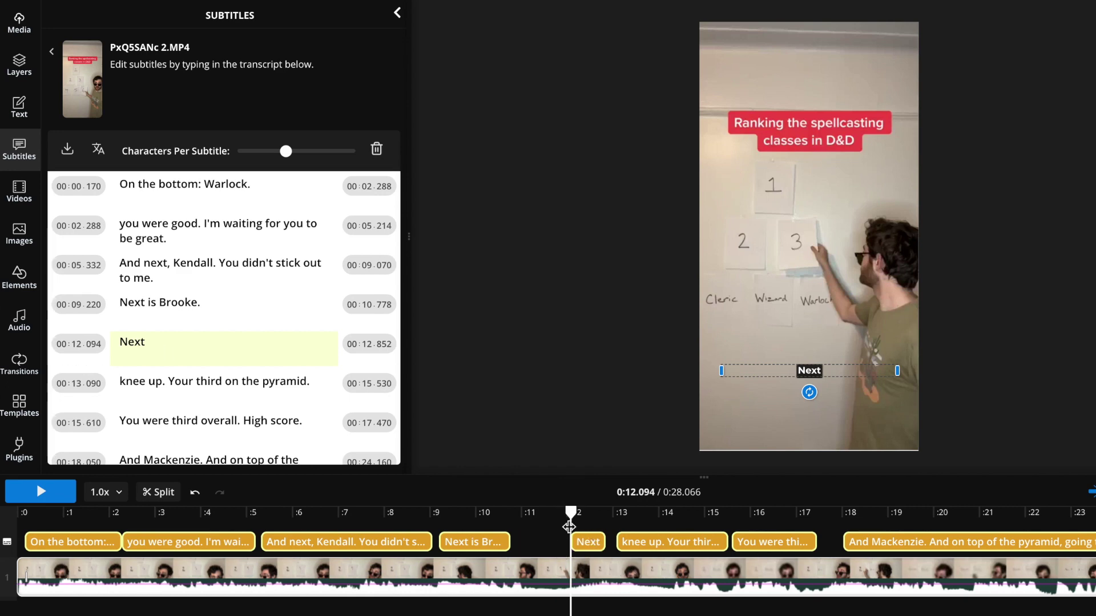
click(342, 542)
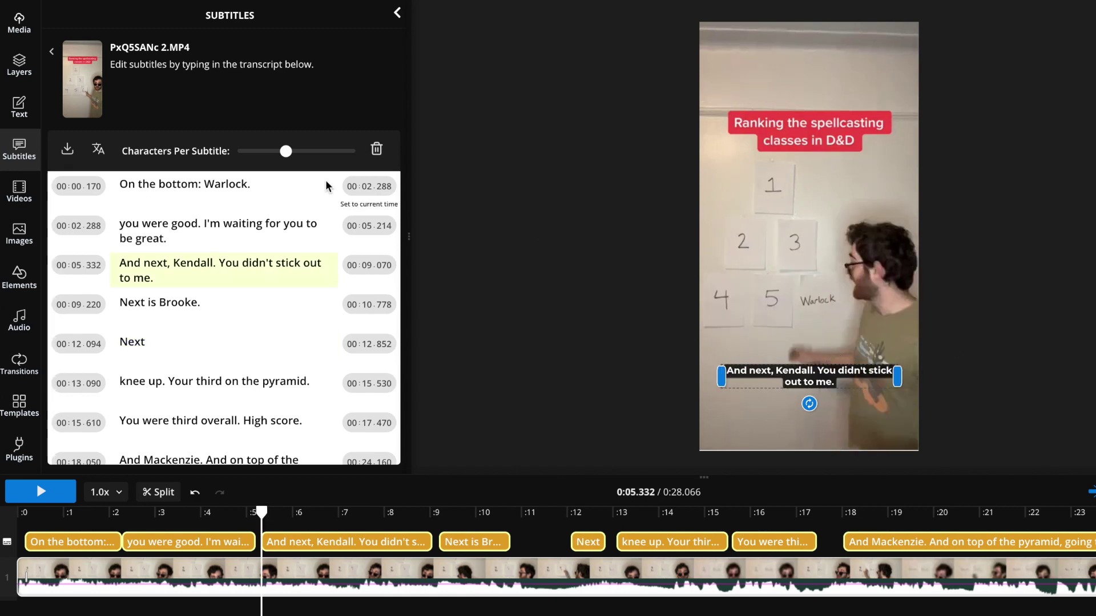
mouse_move(286, 153)
mouse_down()
mouse_move(258, 155)
mouse_move(332, 153)
mouse_move(268, 153)
mouse_up()
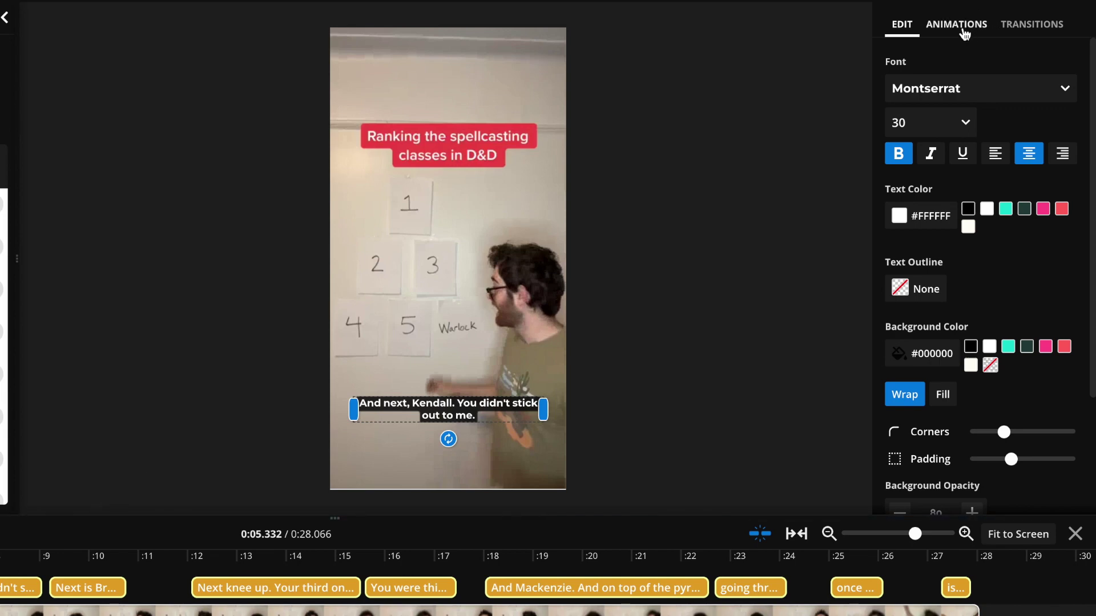
Preview the Highlight animation preset on the subtitles, then switch them to Reveal
click(963, 33)
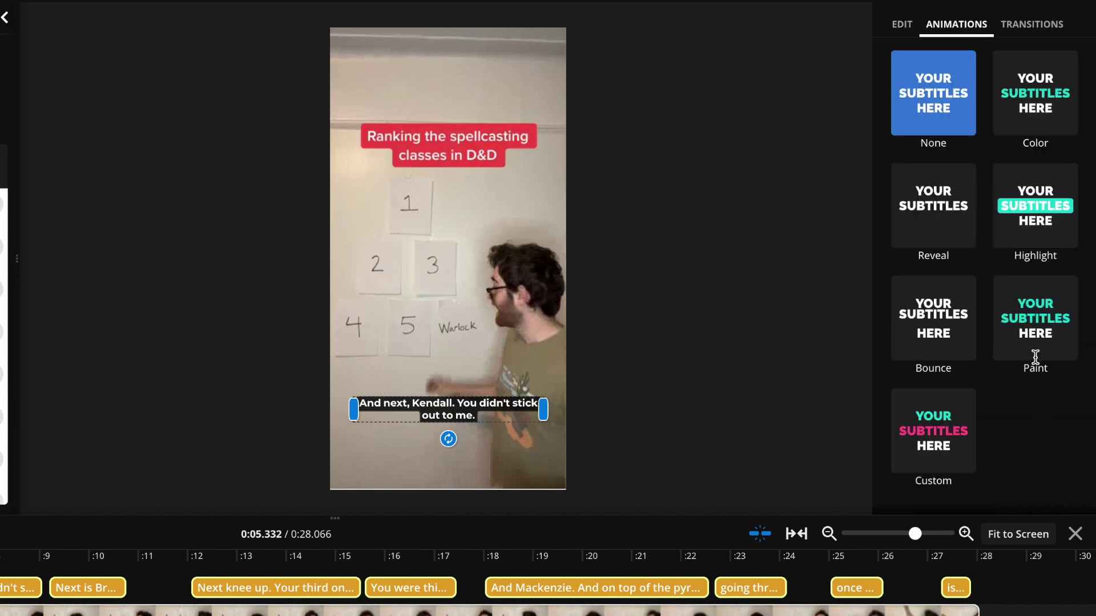
click(1019, 224)
click(269, 543)
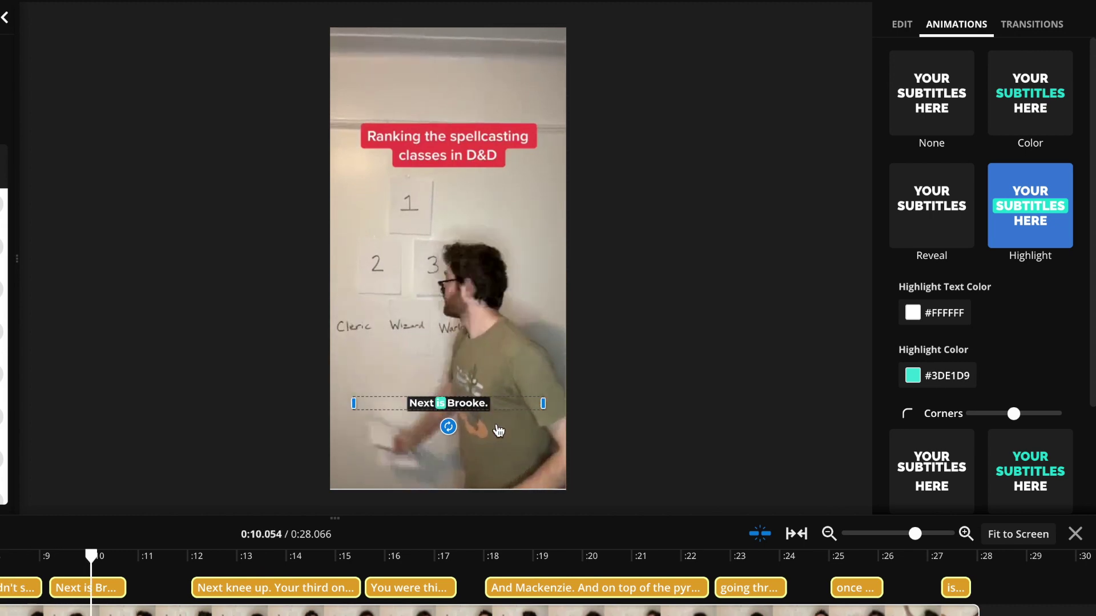
click(933, 205)
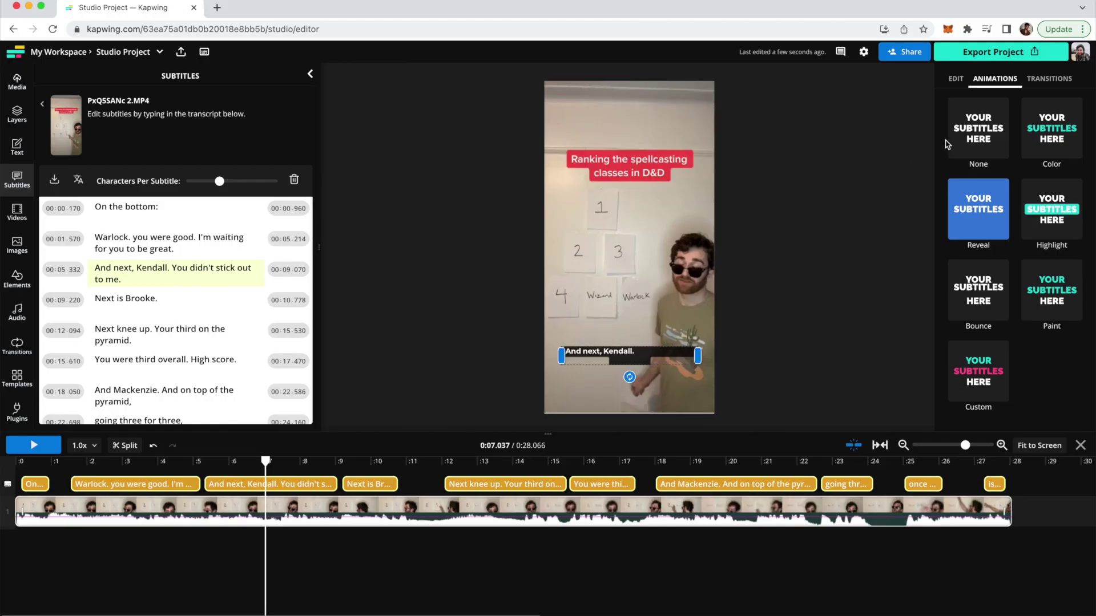
Export the project and download the resulting 5.6 MB MP4 file
click(960, 81)
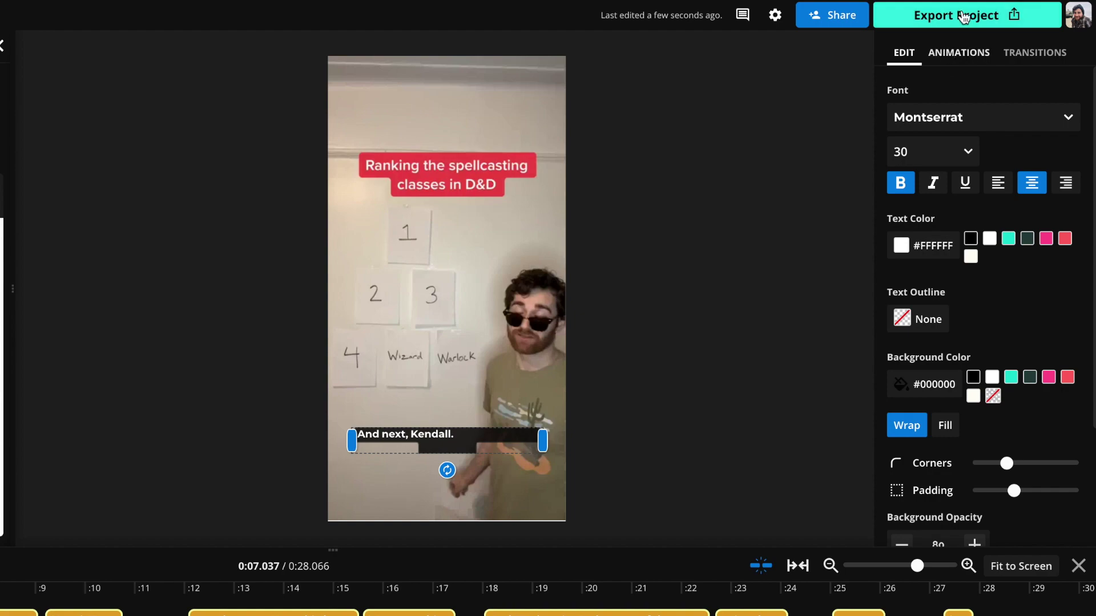
click(941, 20)
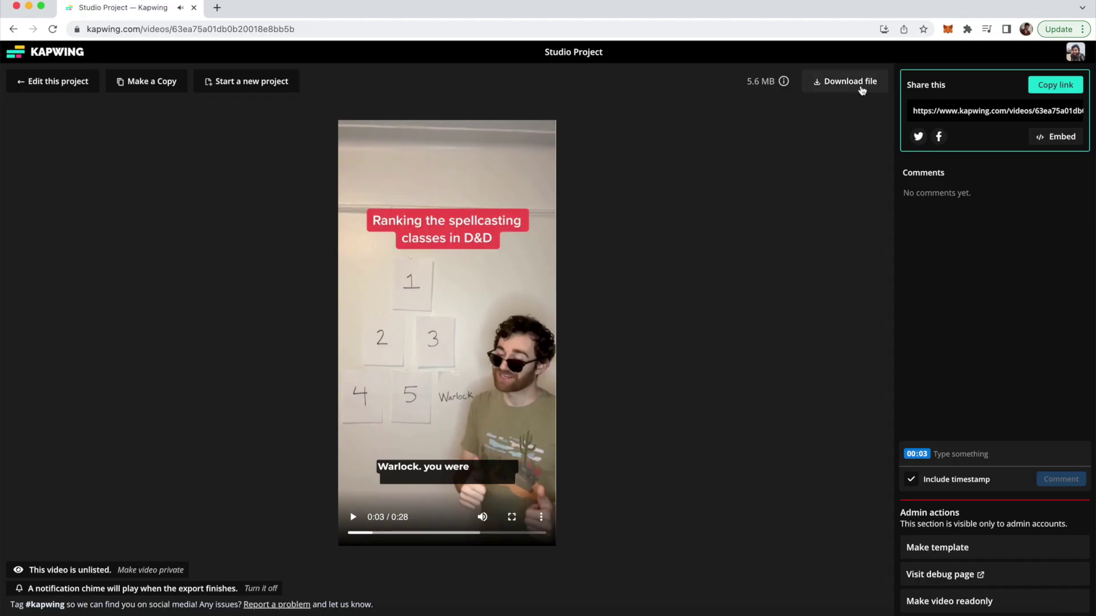
click(848, 84)
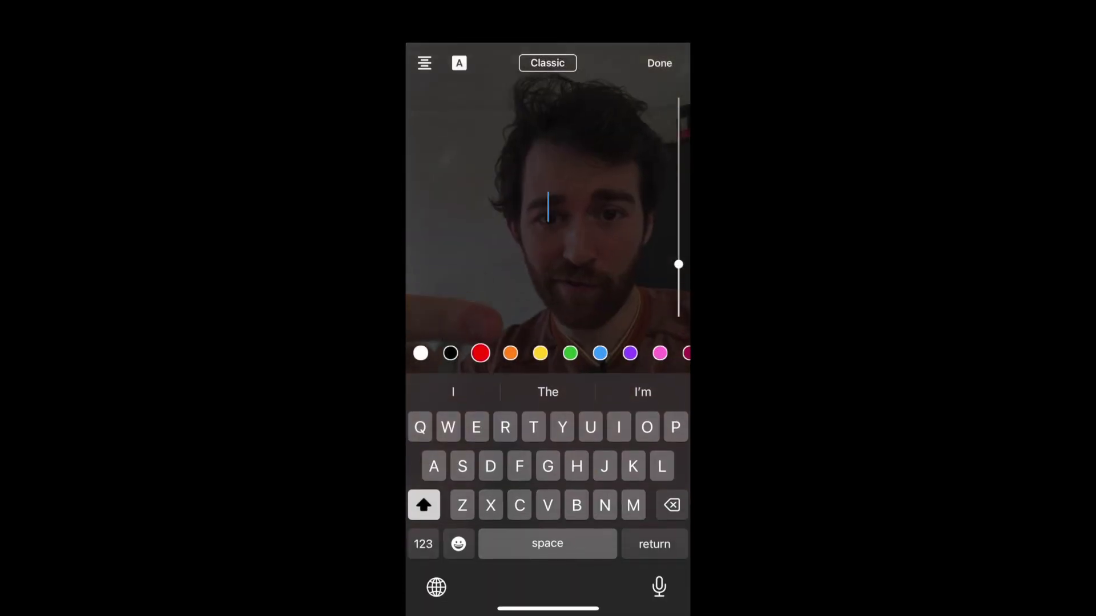
Add the red Classic caption 'Use keywords with text for the algorithm!' and finish editing
text(Use keywords wit)
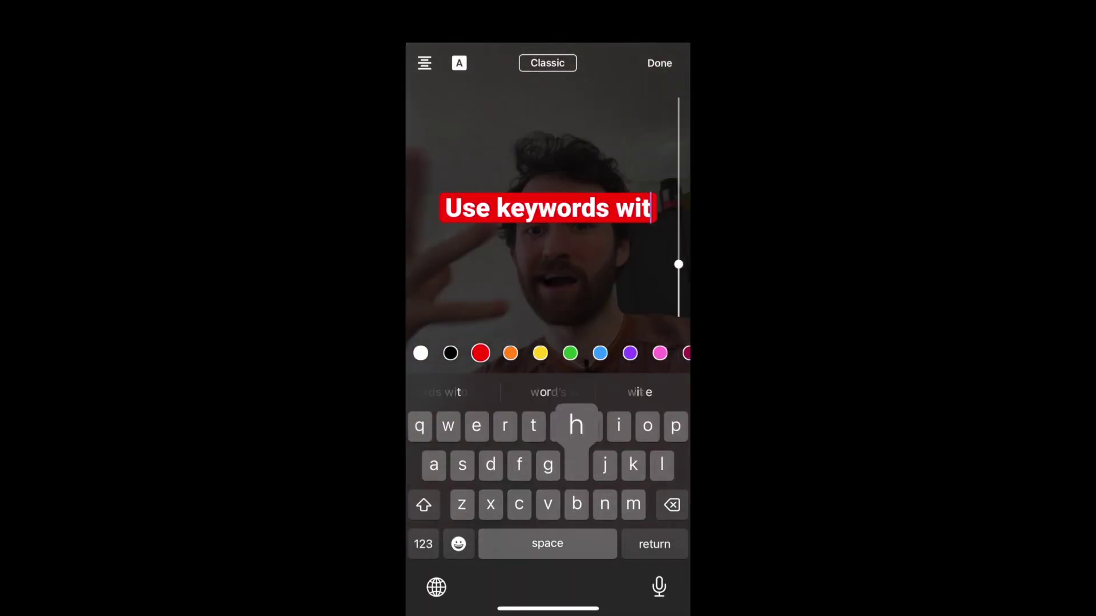
text(h text for the algorithm!)
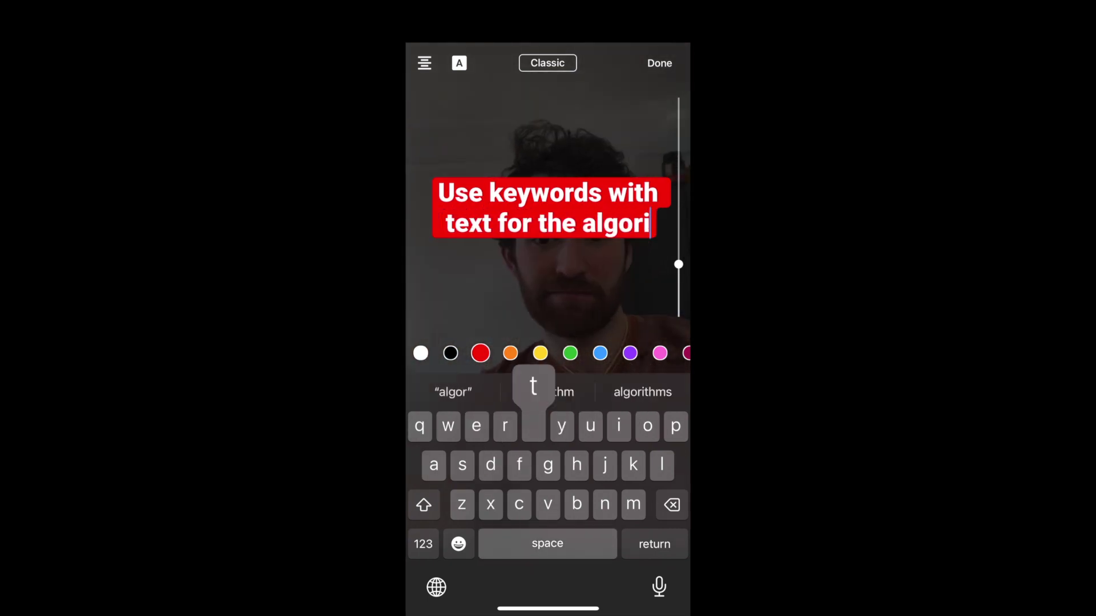
click(659, 63)
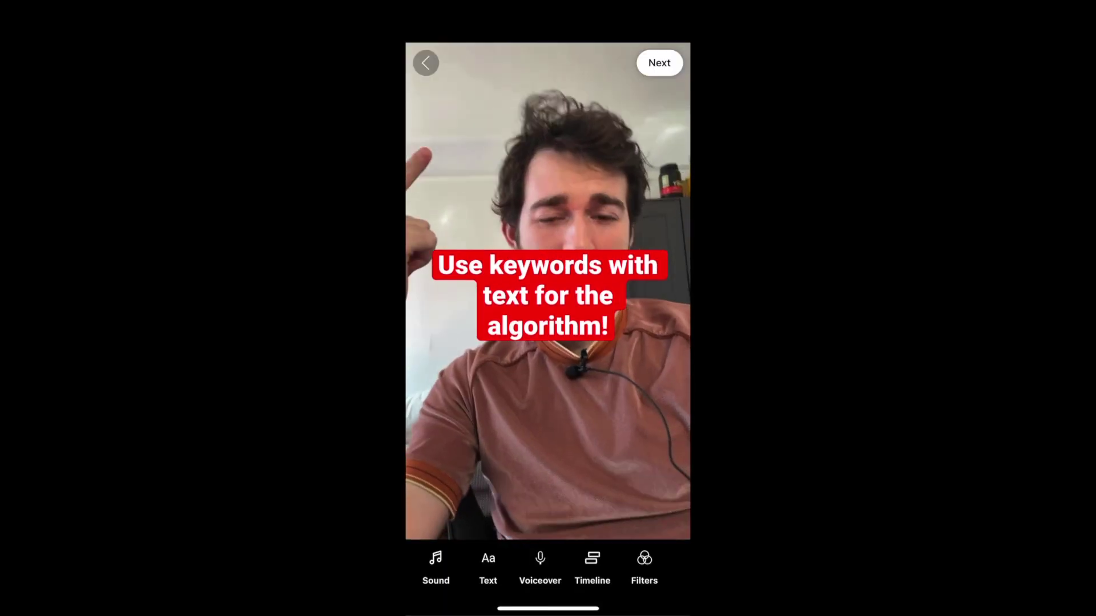